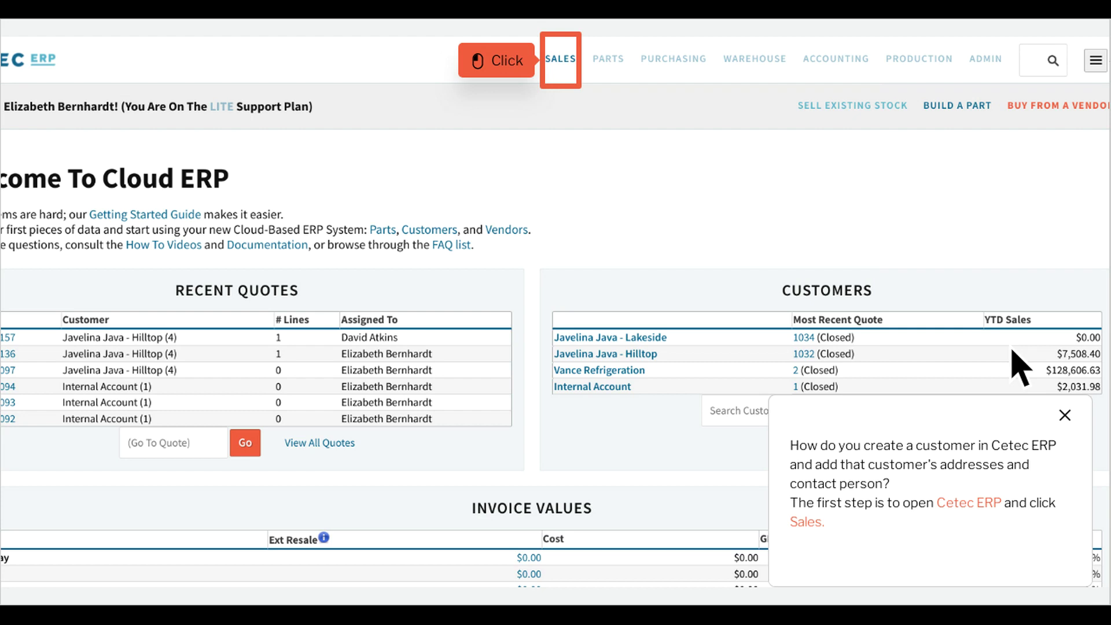
- Open the Customer List from the Sales area's Customers menu
{"action": "left_click", "coordinate": [582, 70]}
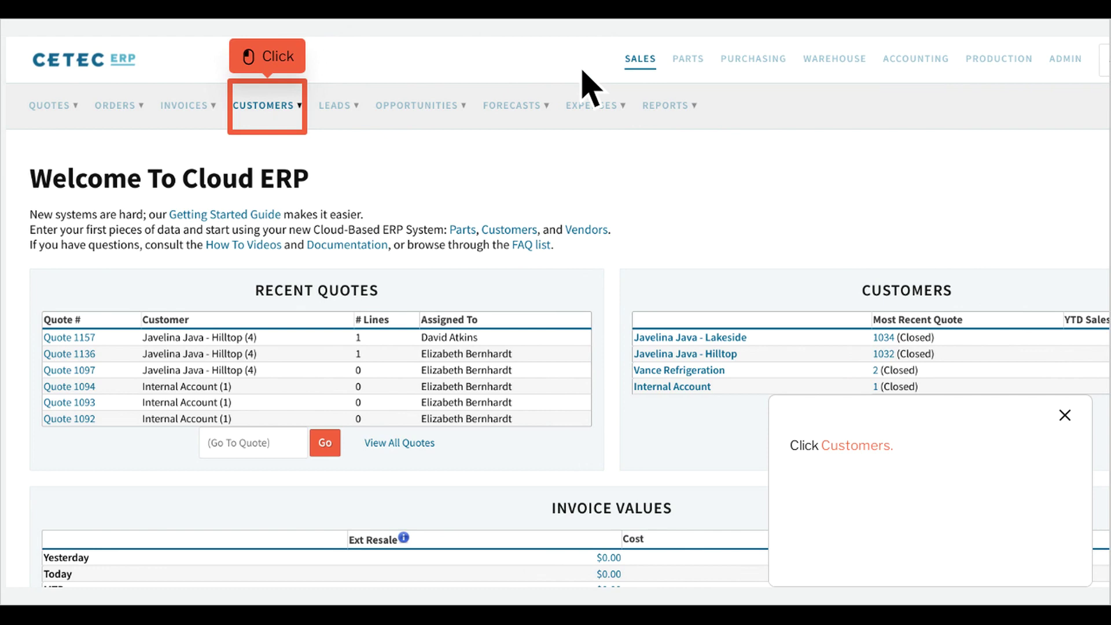
{"action": "left_click", "coordinate": [290, 119]}
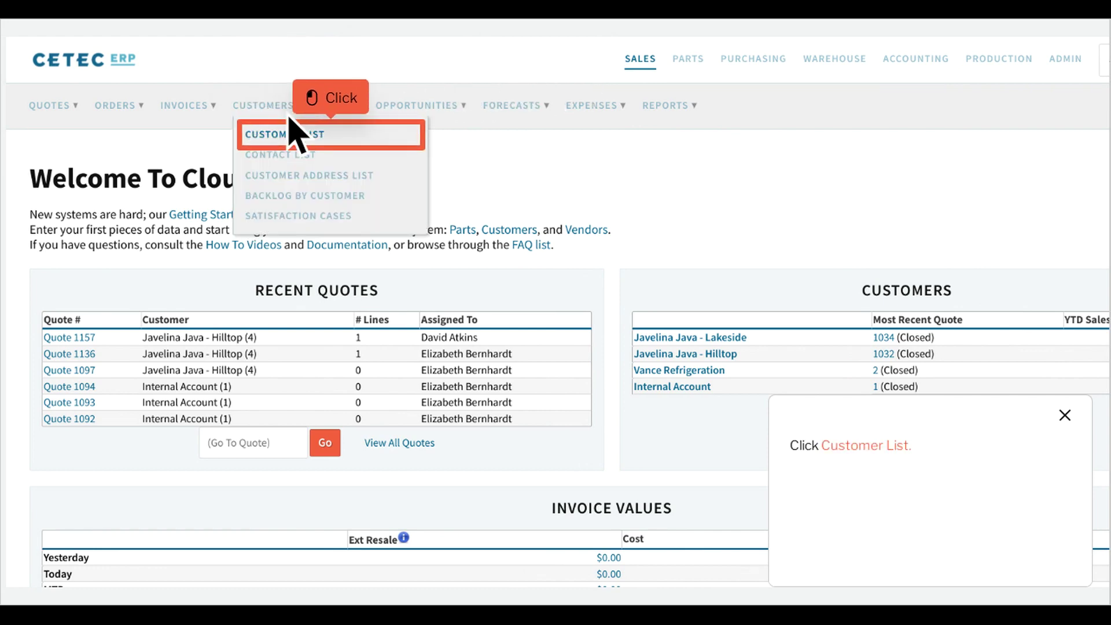
{"action": "left_click", "coordinate": [353, 145]}
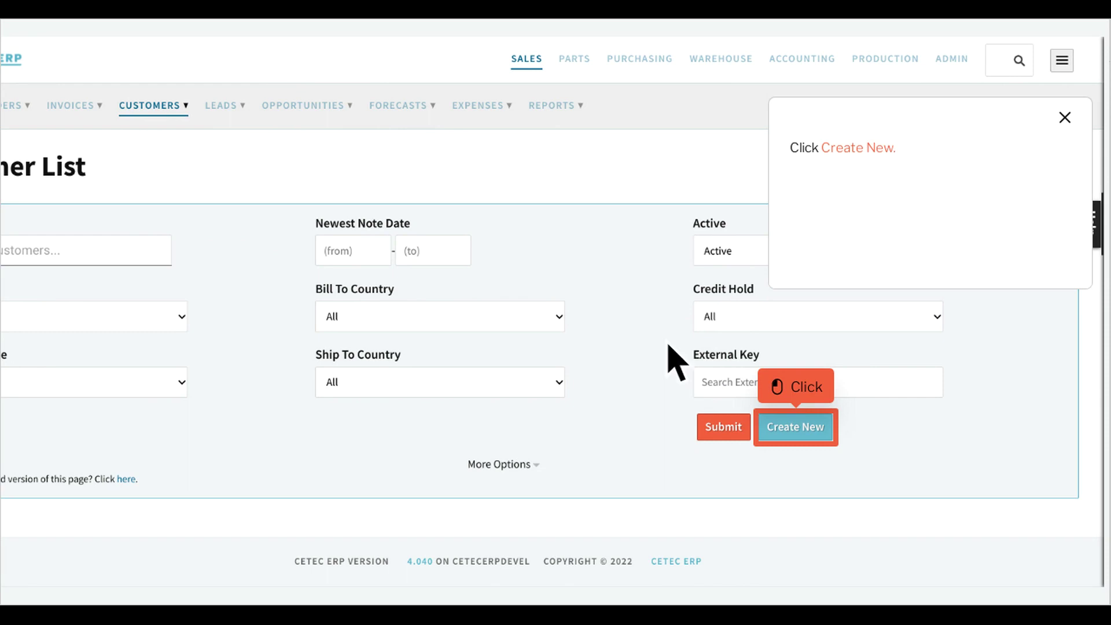
- Create a new customer named 'Aerospace Technologies, Inc.'
{"action": "left_click", "coordinate": [817, 438]}
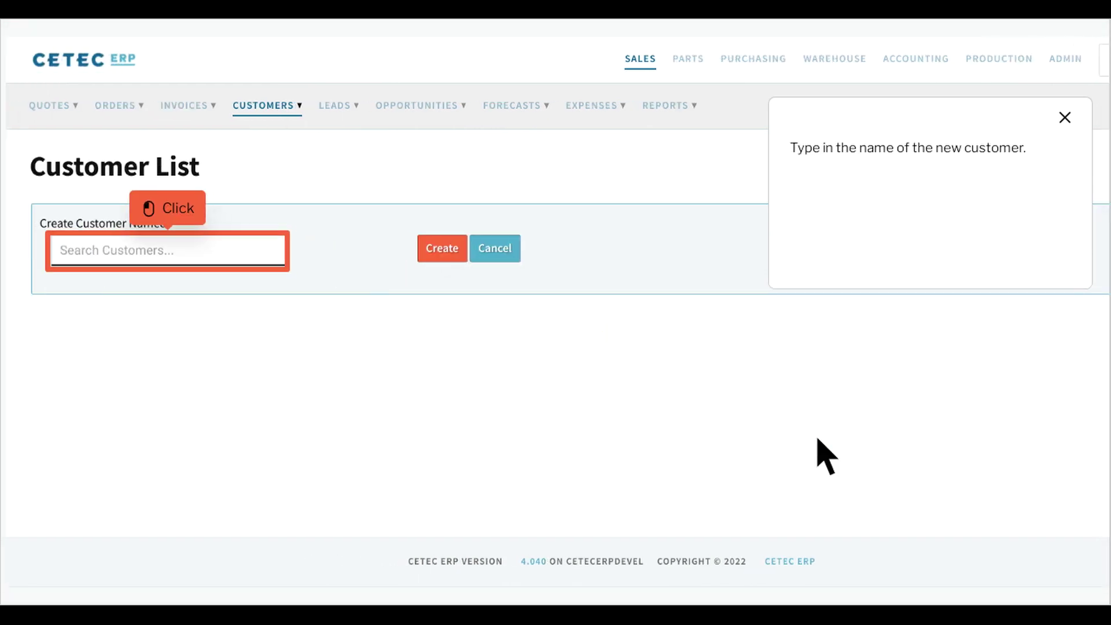
{"action": "left_click", "coordinate": [189, 261]}
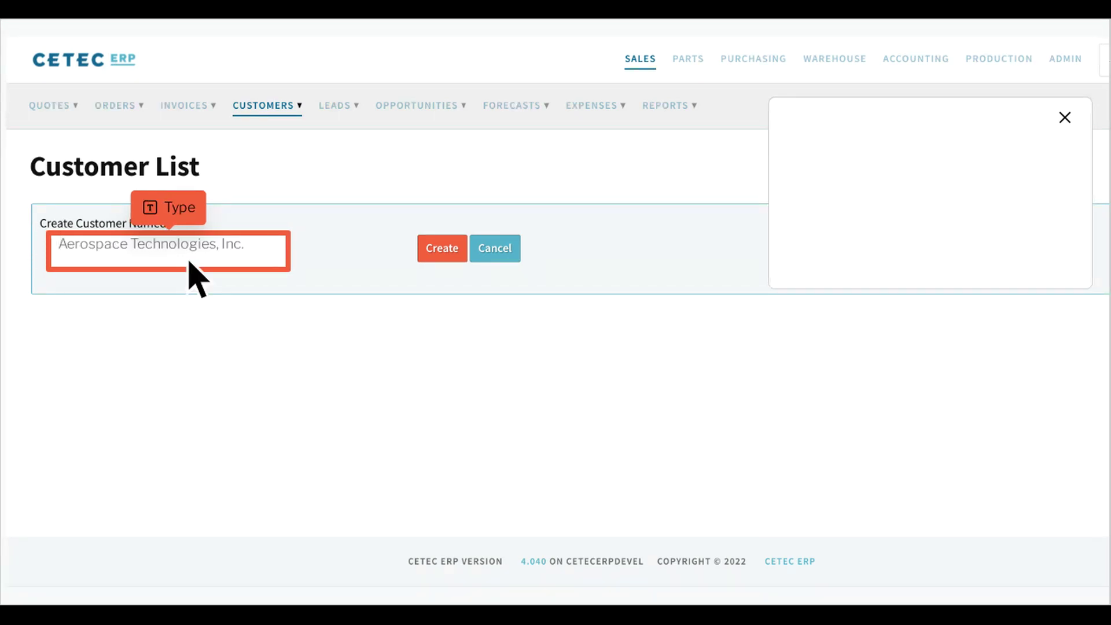
{"action": "type", "text": "A"}
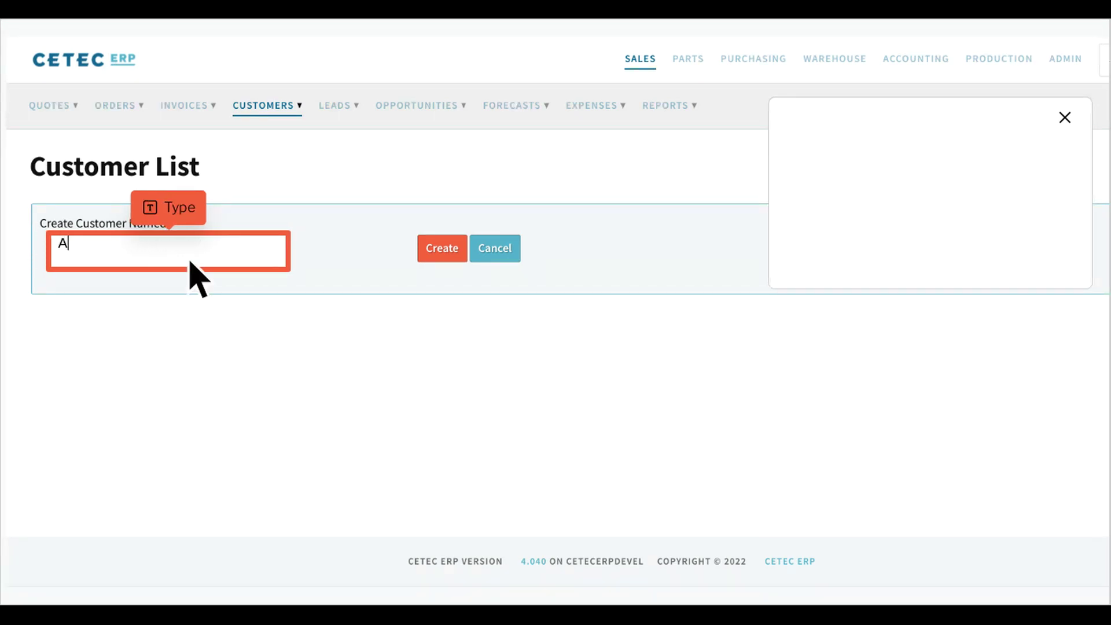
{"action": "type", "text": "erospace Technologi"}
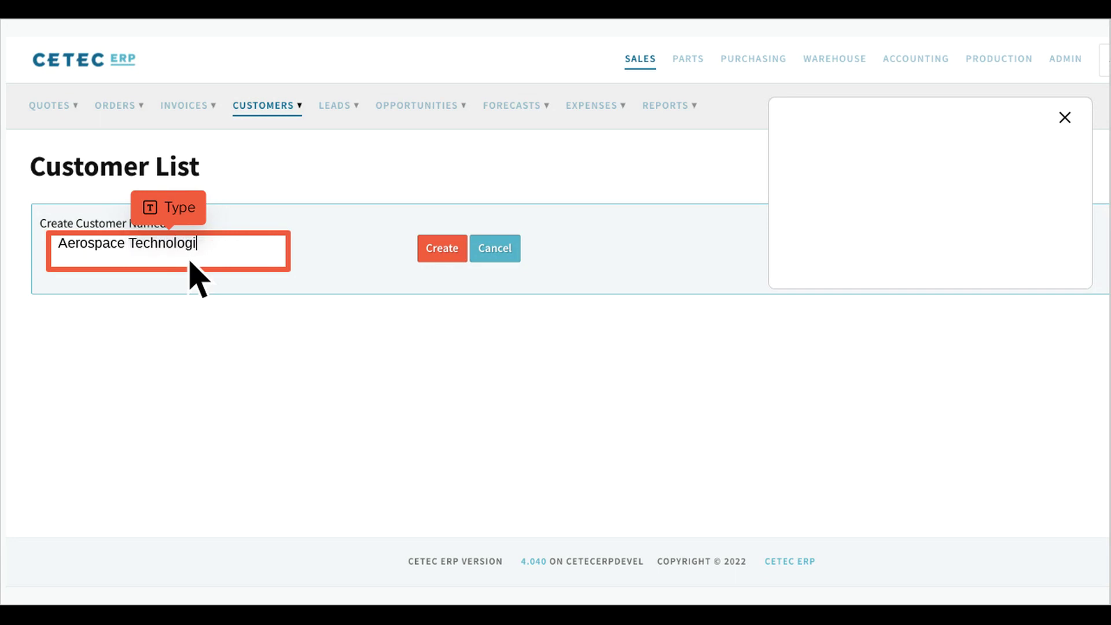
{"action": "type", "text": "es, Inc."}
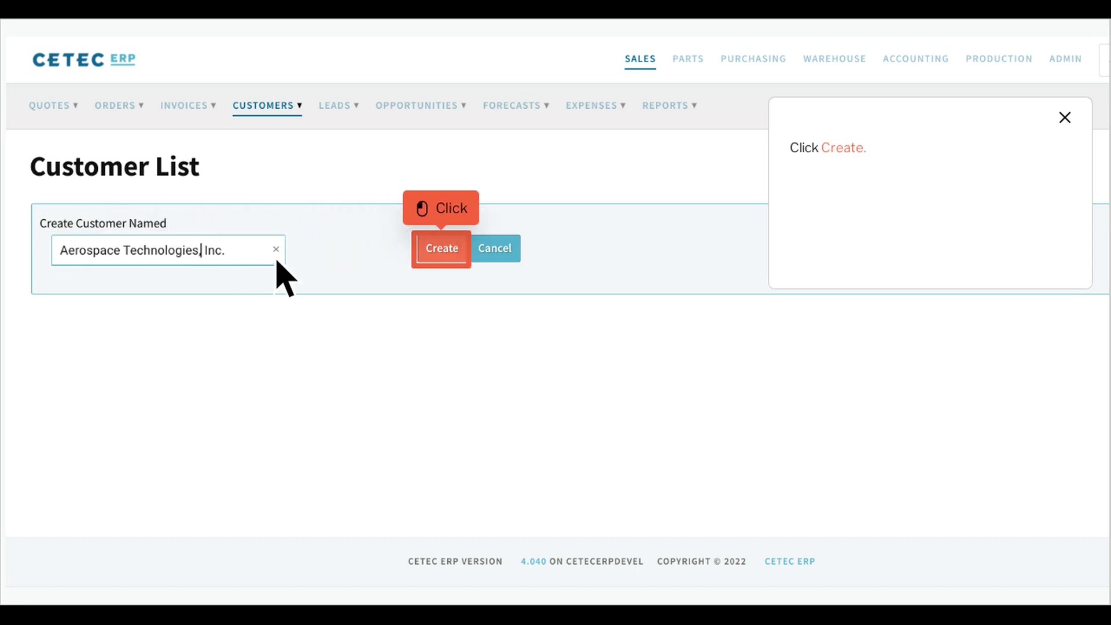
{"action": "left_click", "coordinate": [463, 261]}
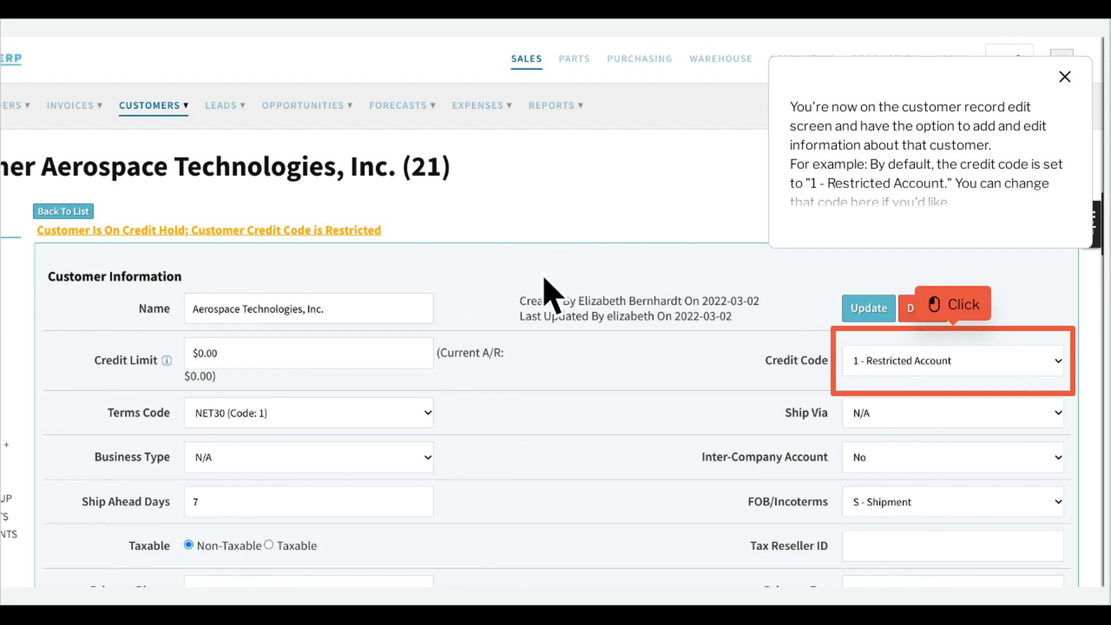
- Choose credit code 3 - Good for the customer and save the record
{"action": "left_click", "coordinate": [975, 373]}
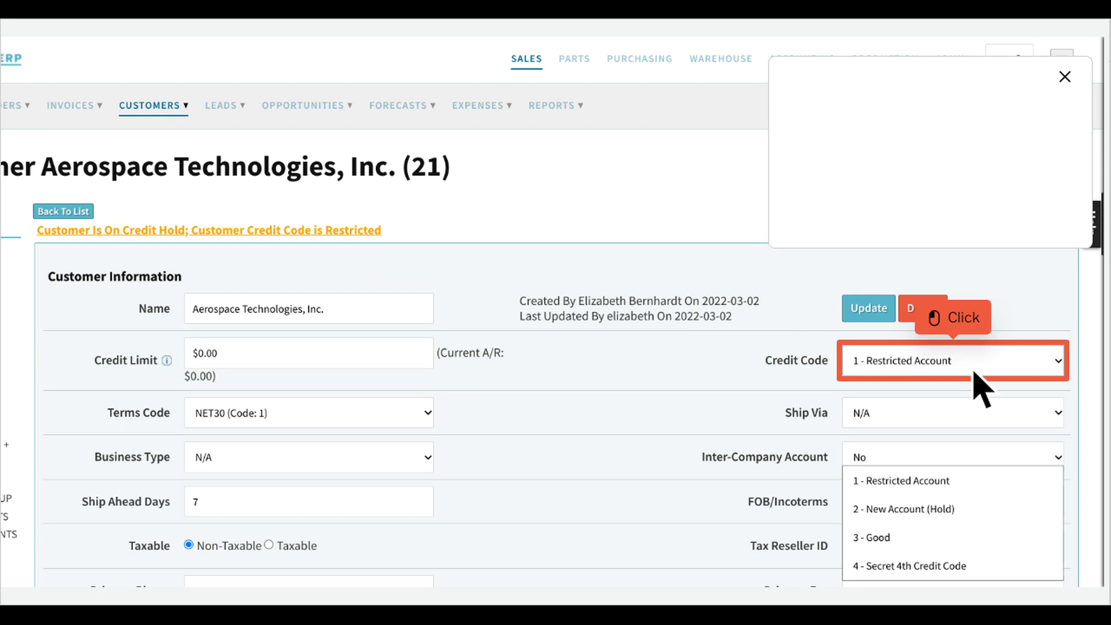
{"action": "left_click", "coordinate": [977, 386]}
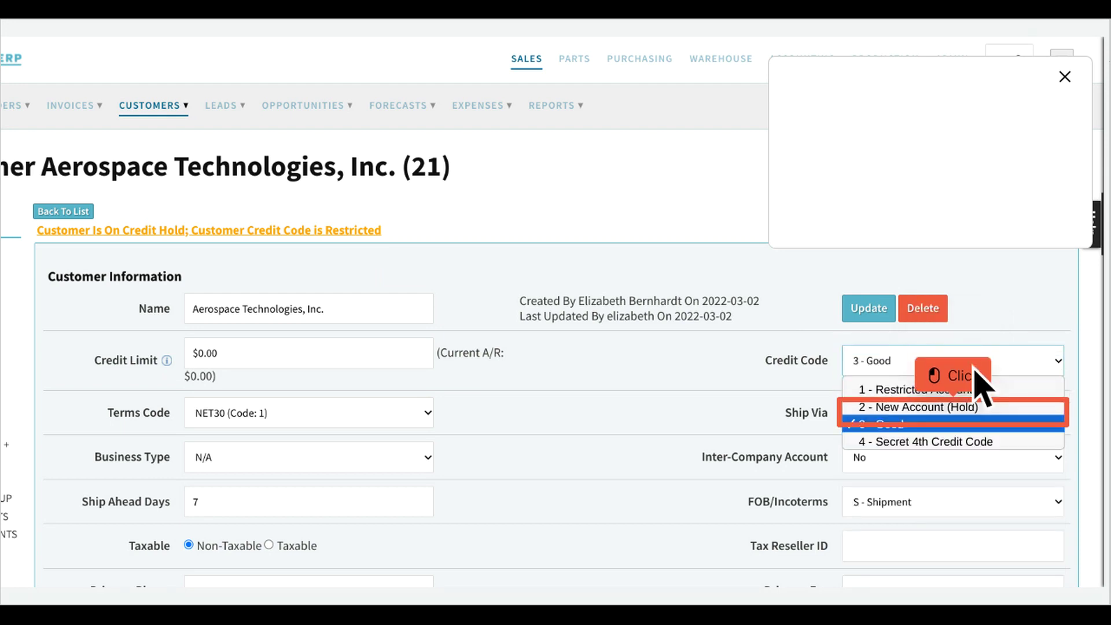
{"action": "left_click", "coordinate": [974, 428]}
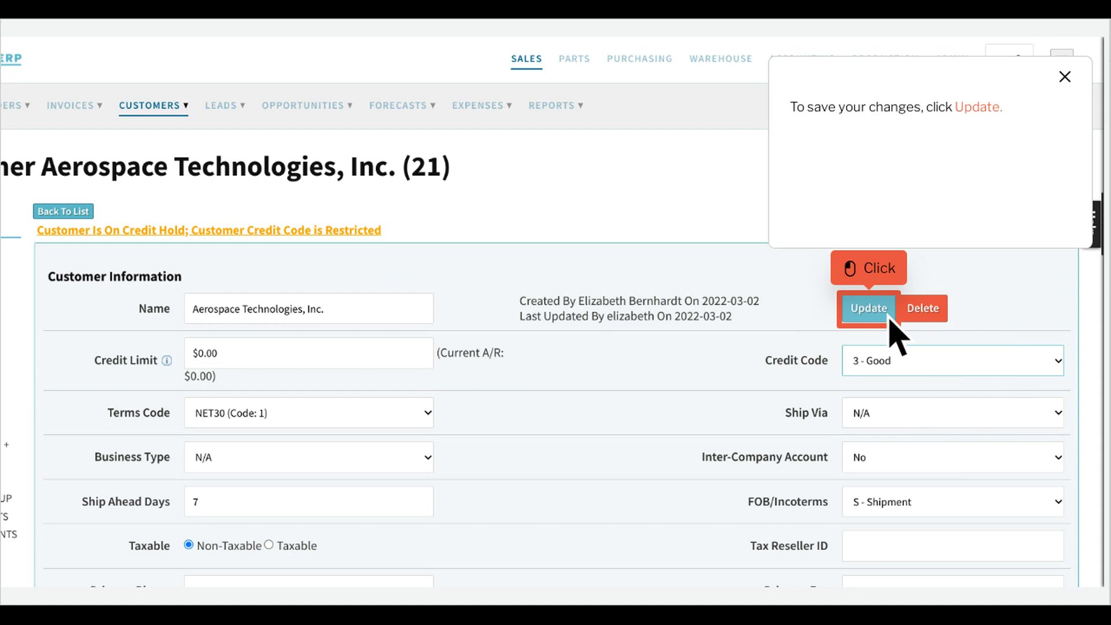
{"action": "left_click", "coordinate": [868, 308]}
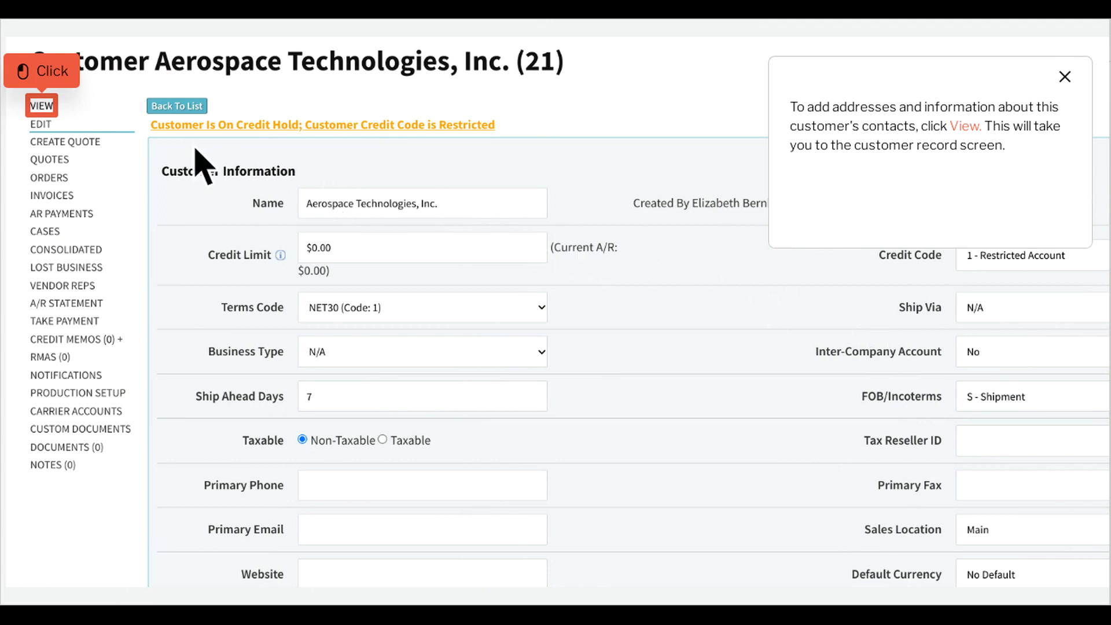
- Open the customer's full record view and add a new address
{"action": "left_click", "coordinate": [58, 110]}
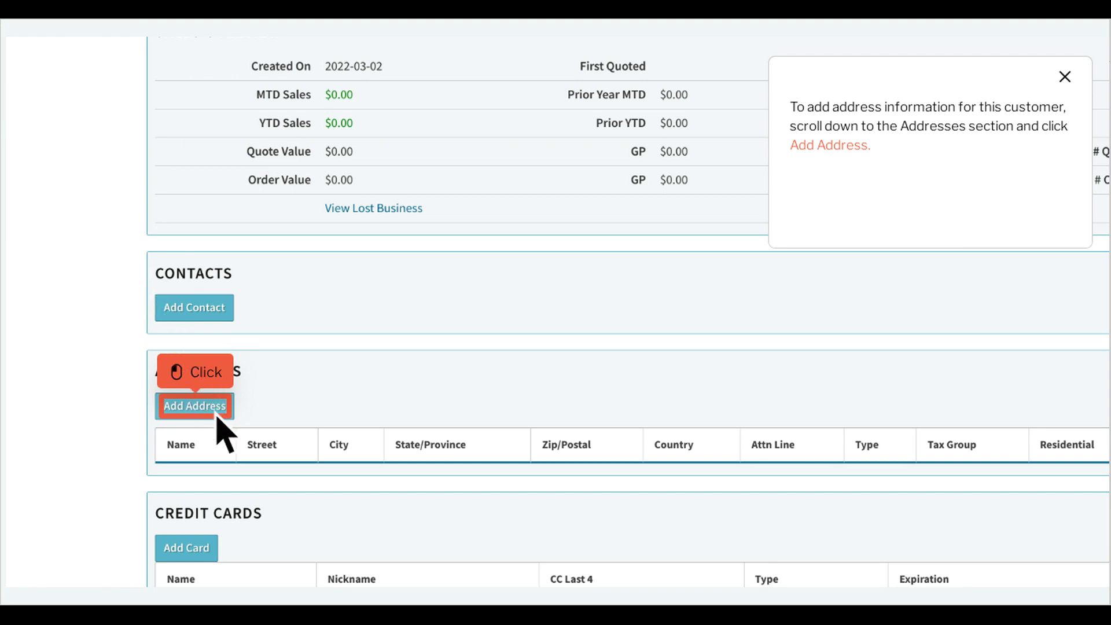
{"action": "left_click", "coordinate": [195, 405]}
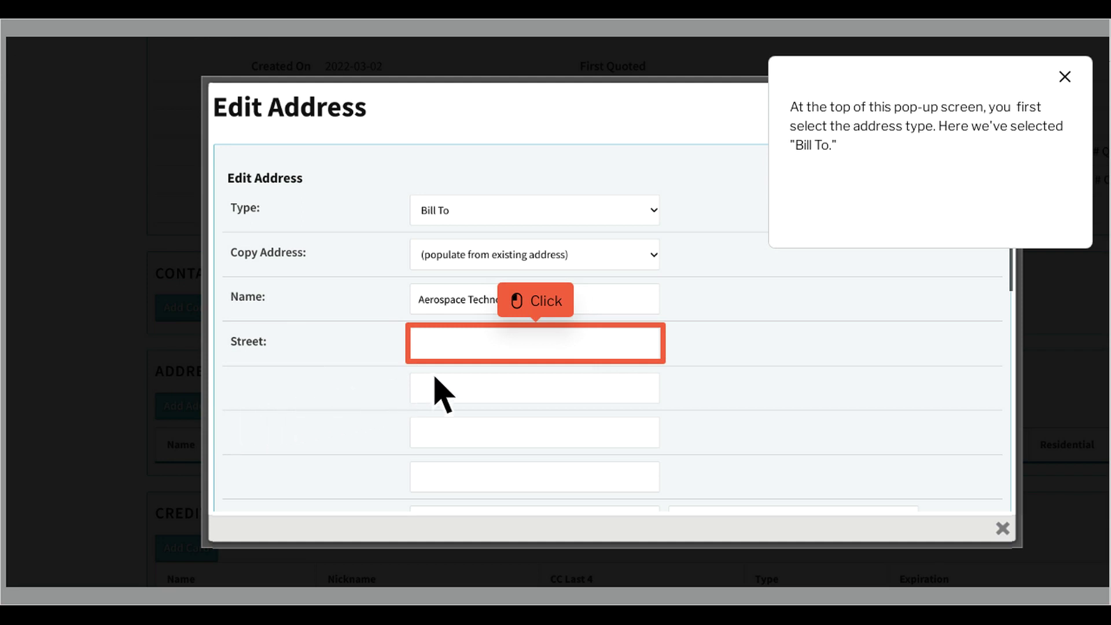
{"action": "left_click", "coordinate": [558, 354]}
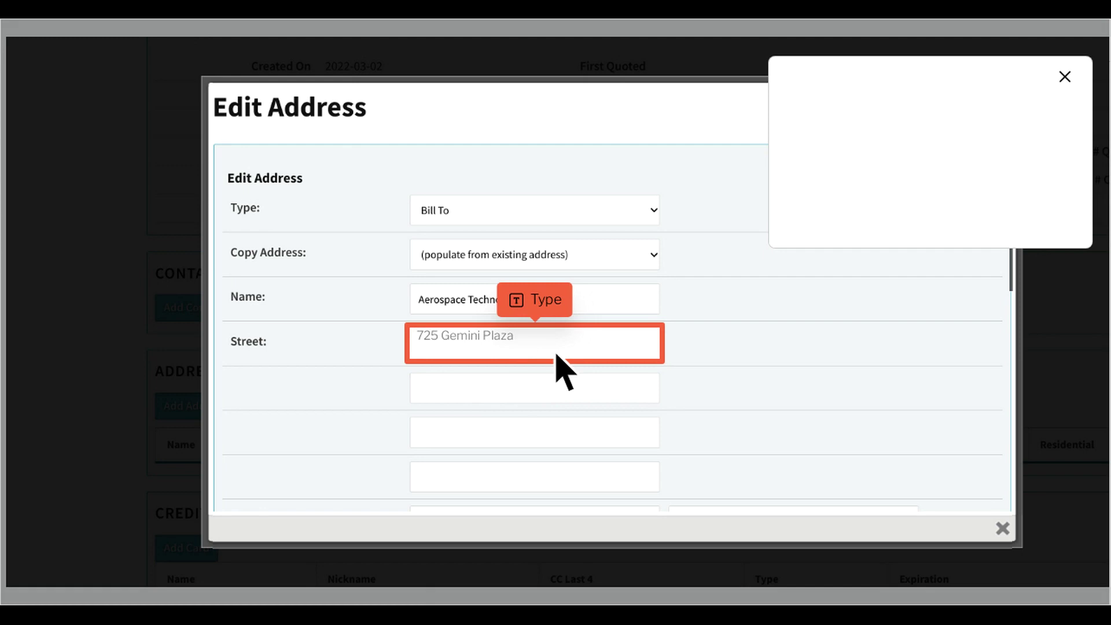
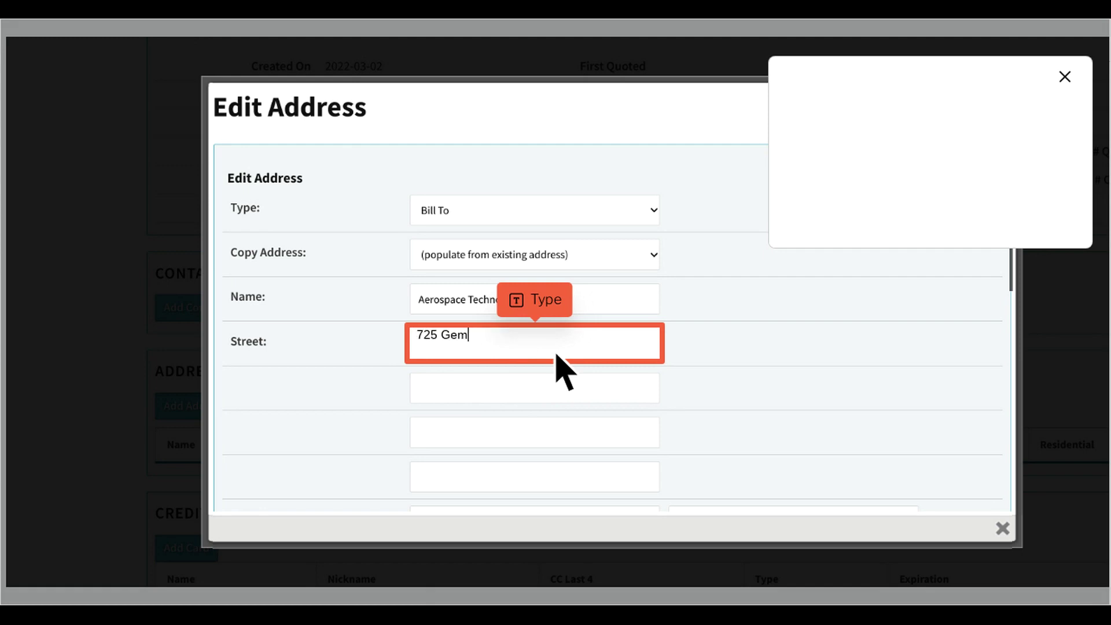
{"action": "key", "text": "Tab"}
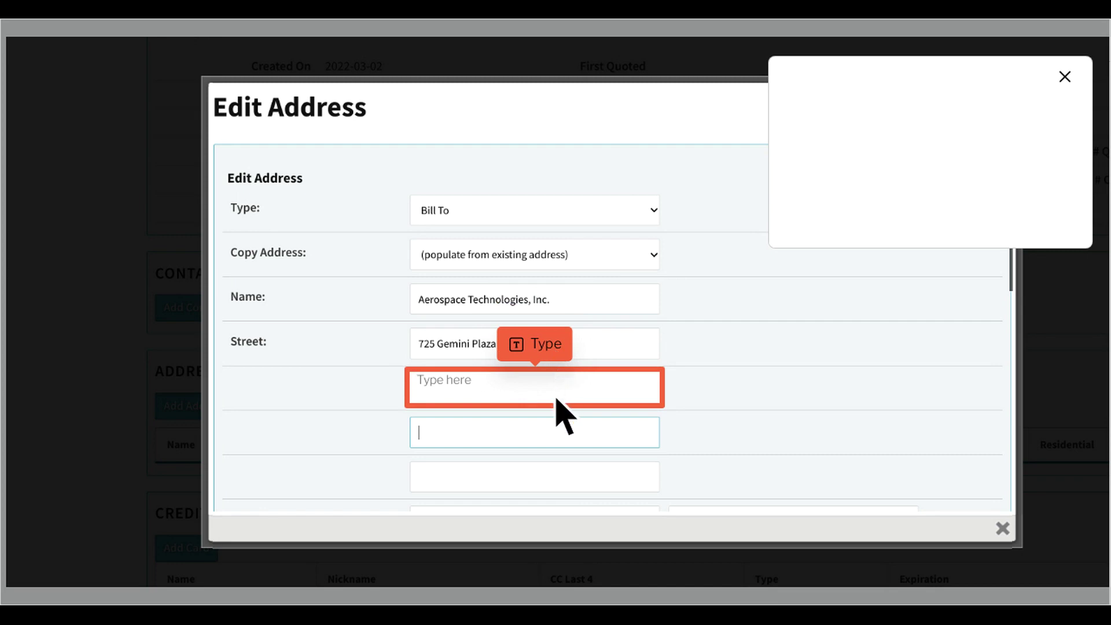
{"action": "type", "text": "something"}
{"action": "key", "text": "Return"}
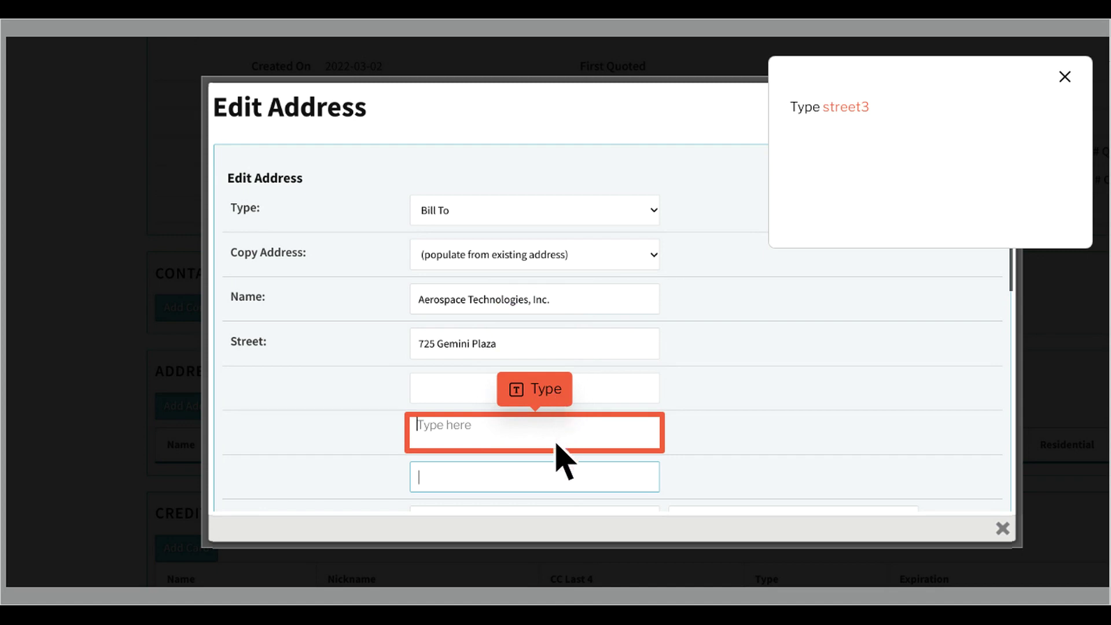
{"action": "type", "text": "something"}
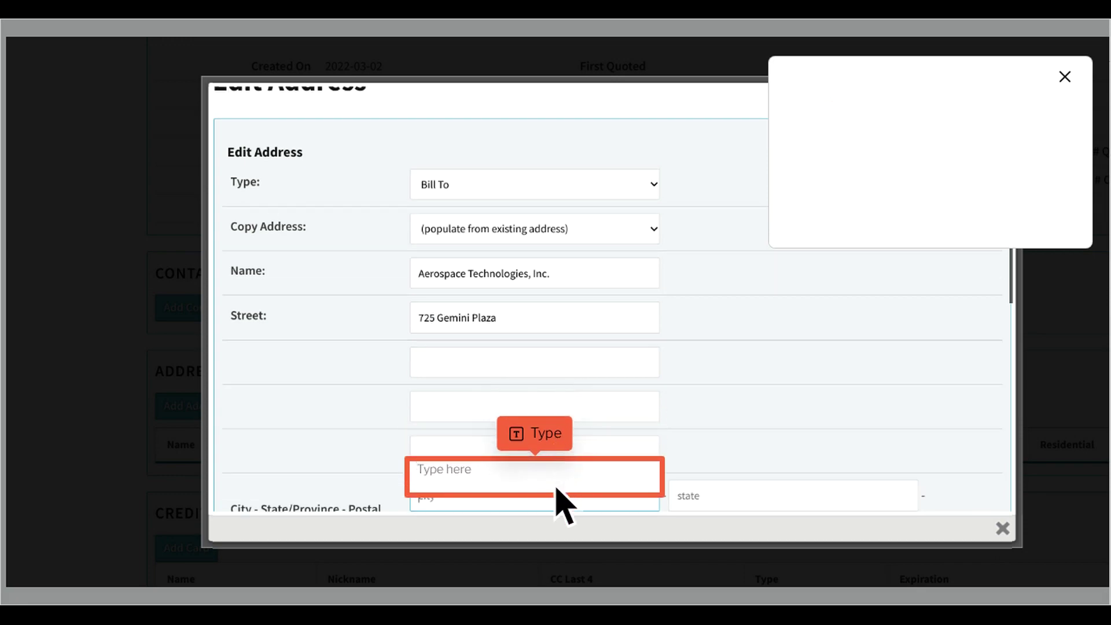
{"action": "type", "text": "something"}
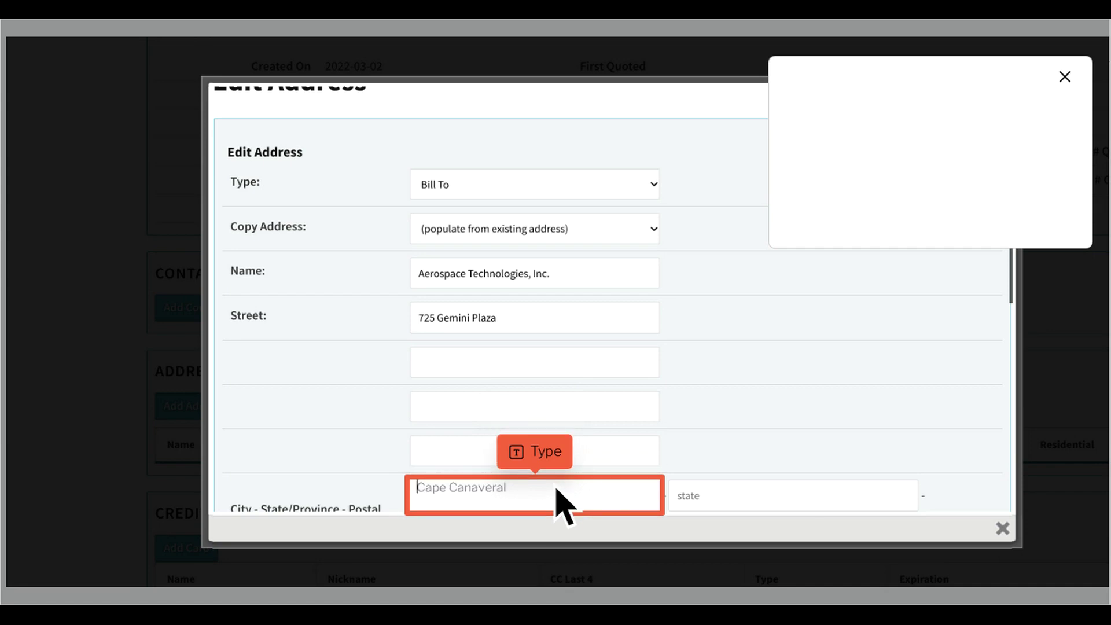
{"action": "type", "text": "Cap"}
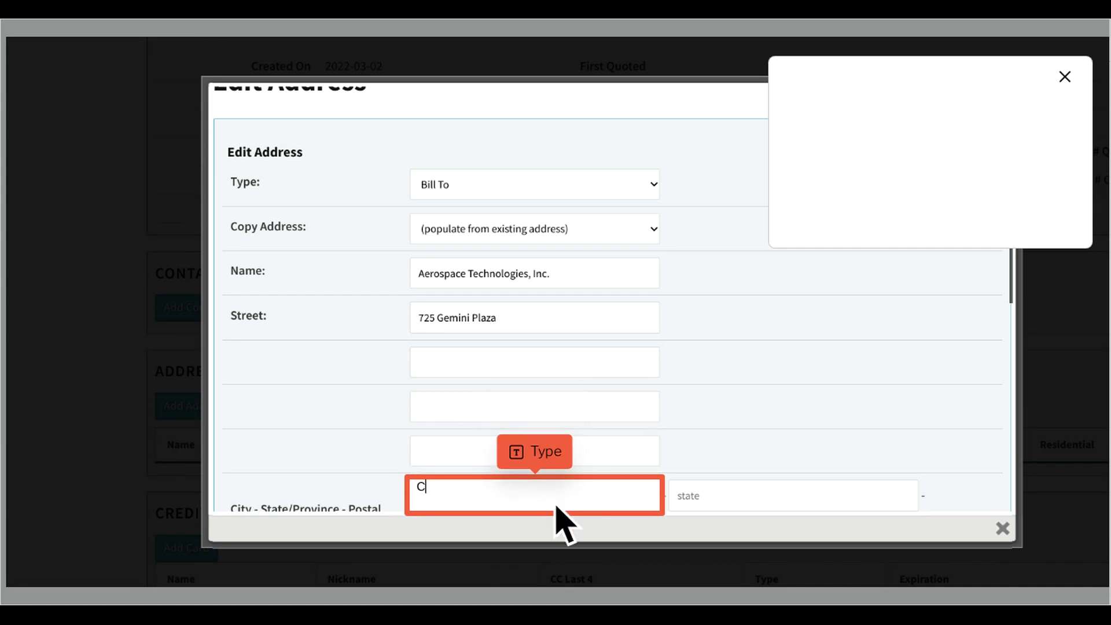
{"action": "type", "text": "e Canaveral"}
{"action": "key", "text": "Tab"}
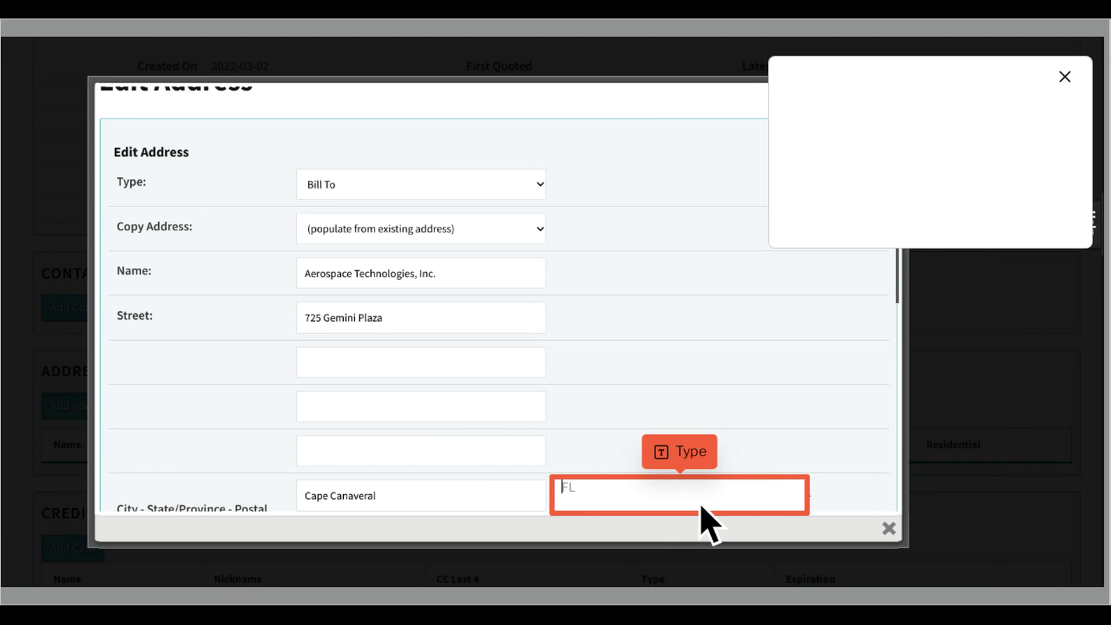
{"action": "type", "text": "FL"}
{"action": "key", "text": "Tab"}
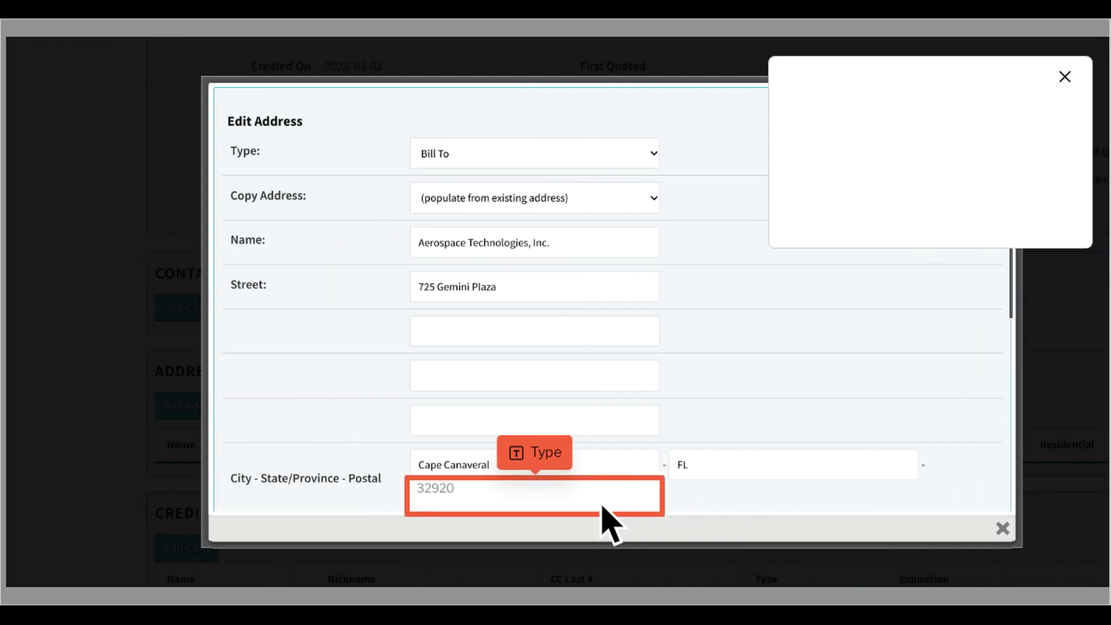
{"action": "type", "text": "32920"}
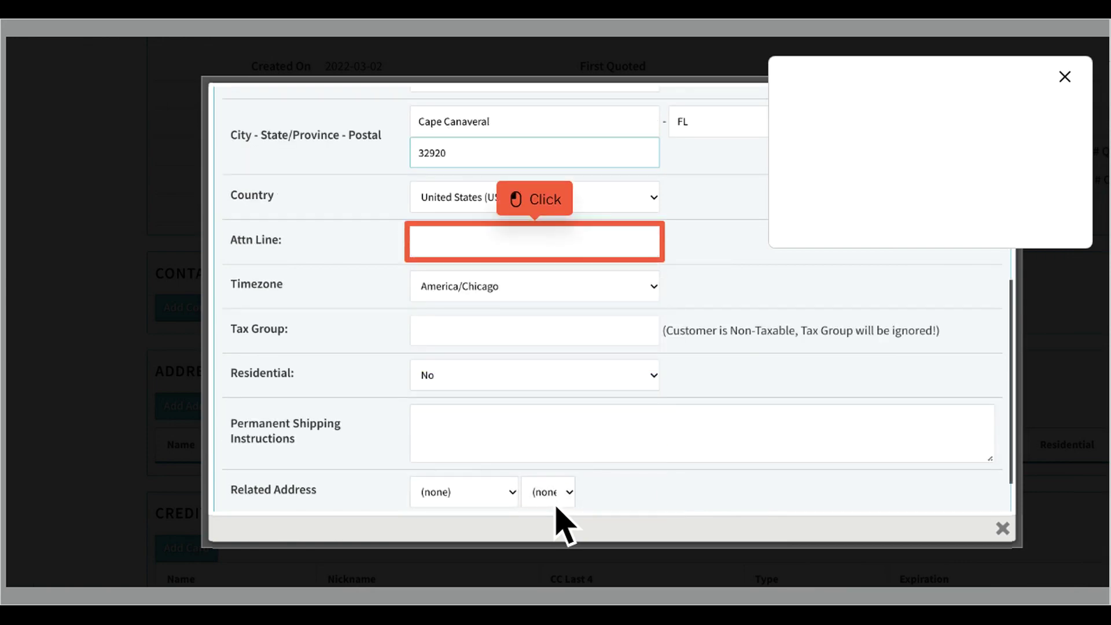
- Add the attention contact's name, America/New_York timezone and 'shipping instructions here', then save the address
{"action": "left_click", "coordinate": [557, 254]}
{"action": "type", "text": "Neil Armstrong, Jr."}
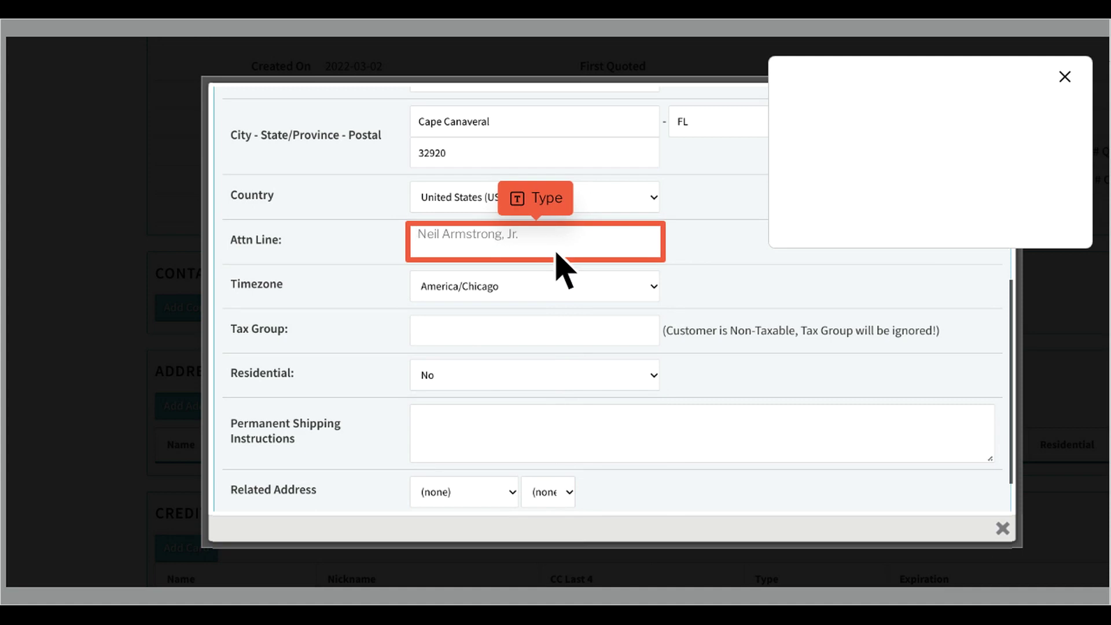
{"action": "type", "text": "N"}
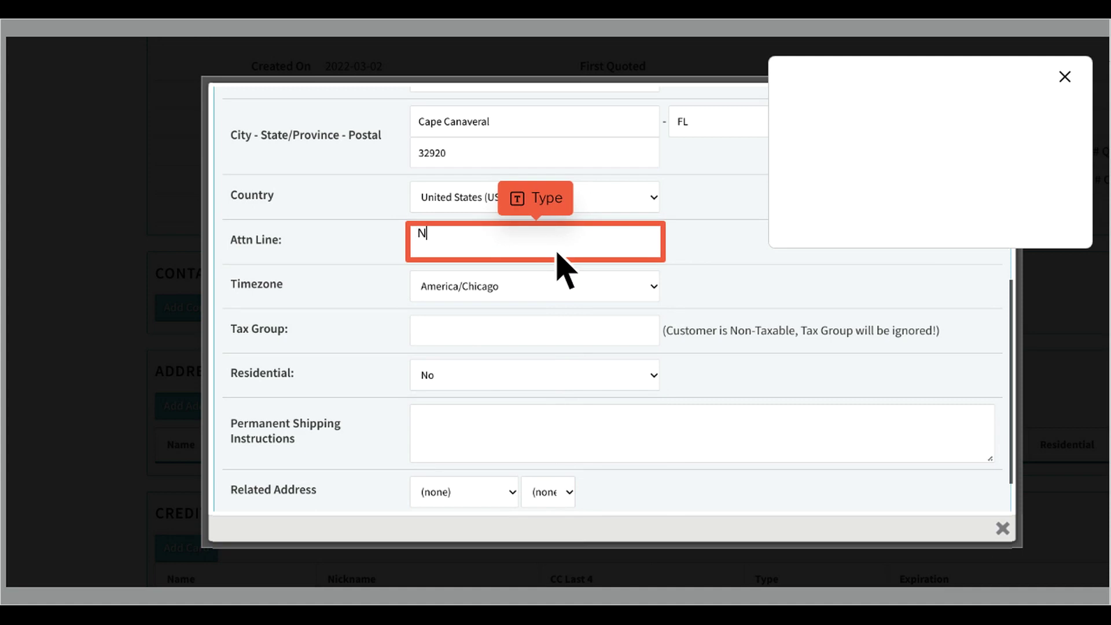
{"action": "type", "text": "eil Armstrong, Jr."}
{"action": "left_click", "coordinate": [558, 253]}
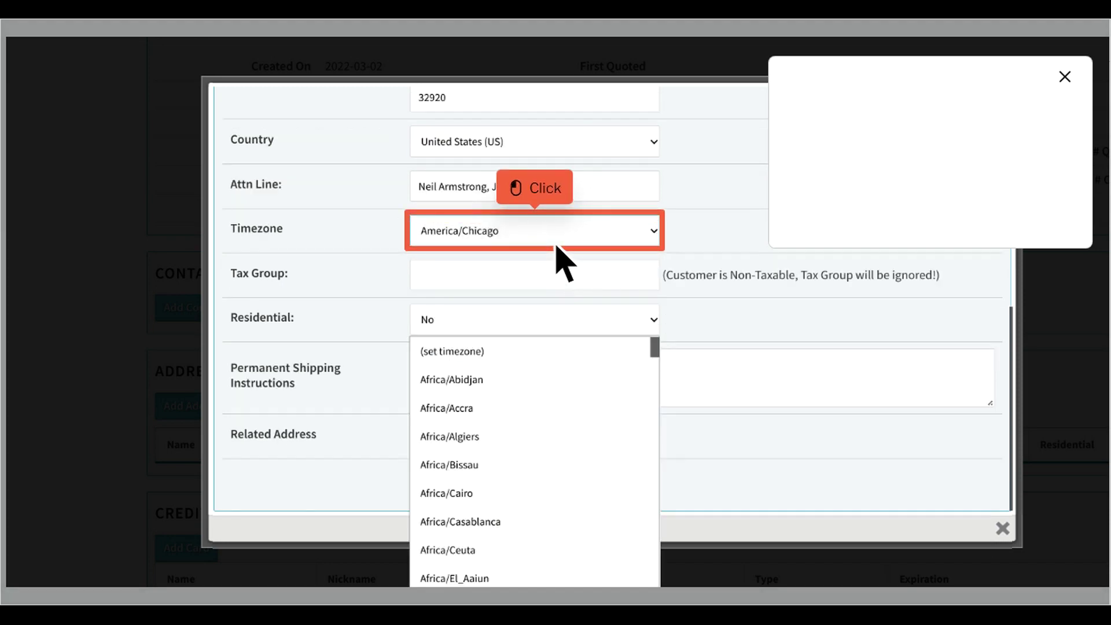
{"action": "left_click", "coordinate": [556, 243]}
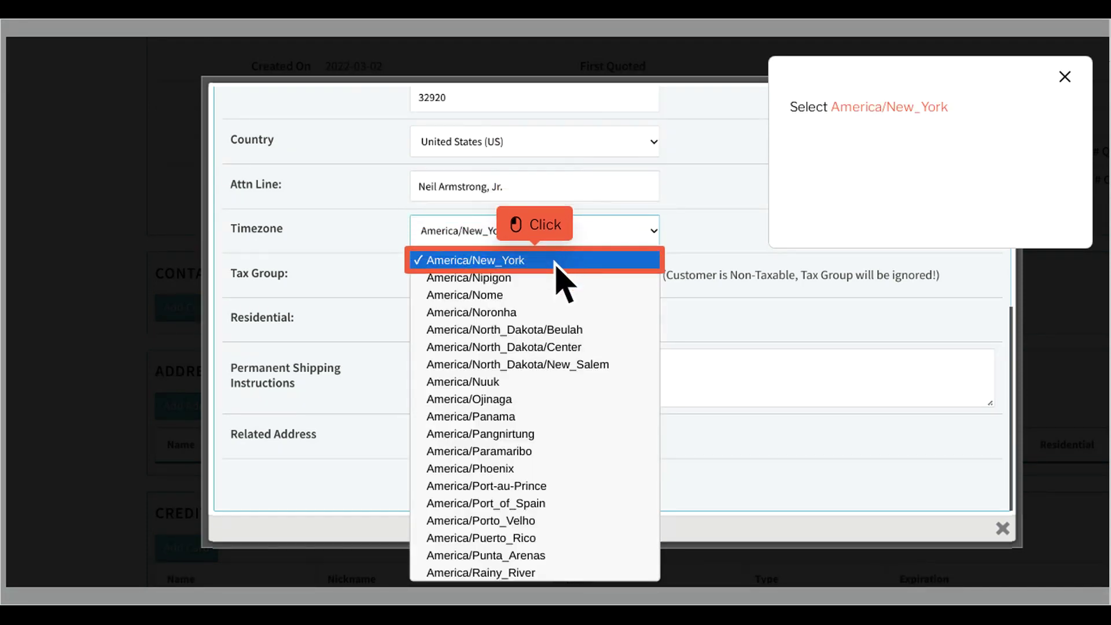
{"action": "left_click", "coordinate": [554, 260]}
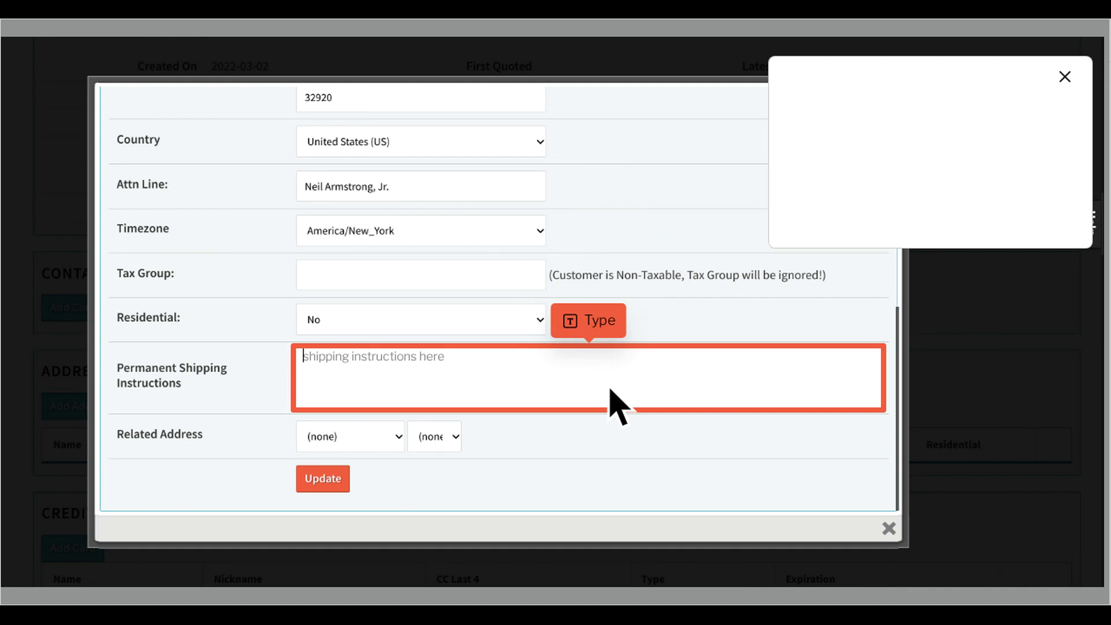
{"action": "type", "text": "shipping"}
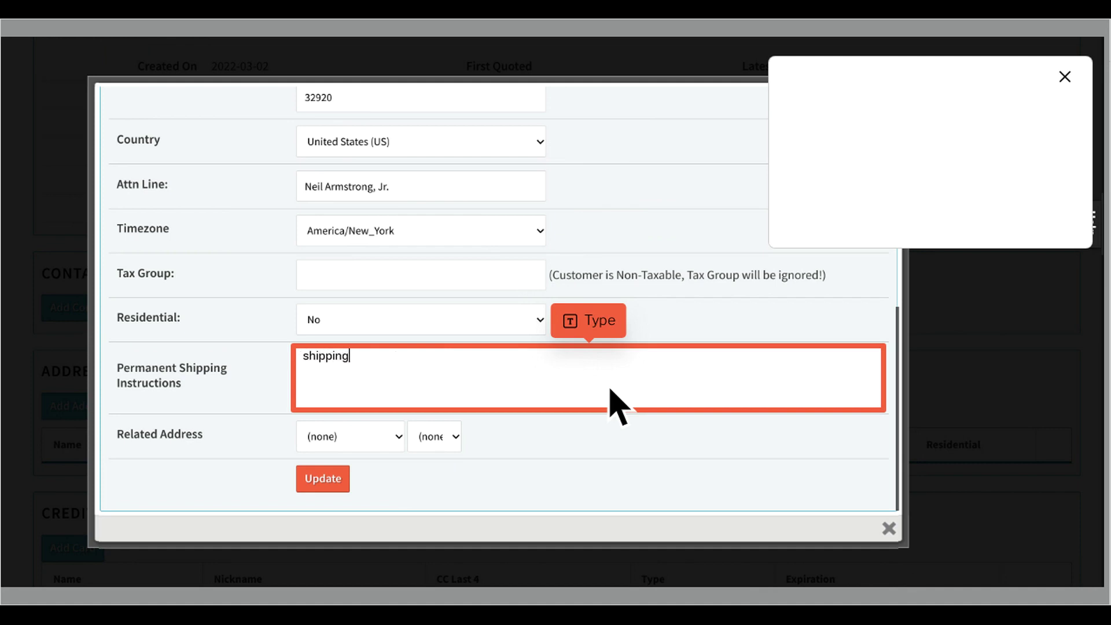
{"action": "type", "text": " instructions here"}
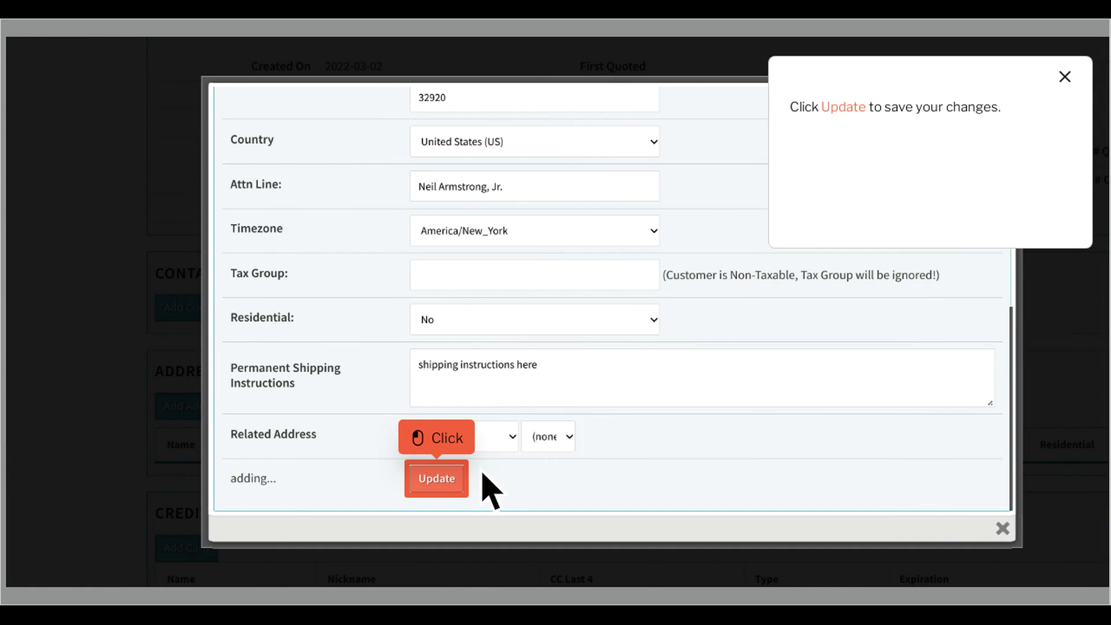
{"action": "left_click", "coordinate": [459, 488]}
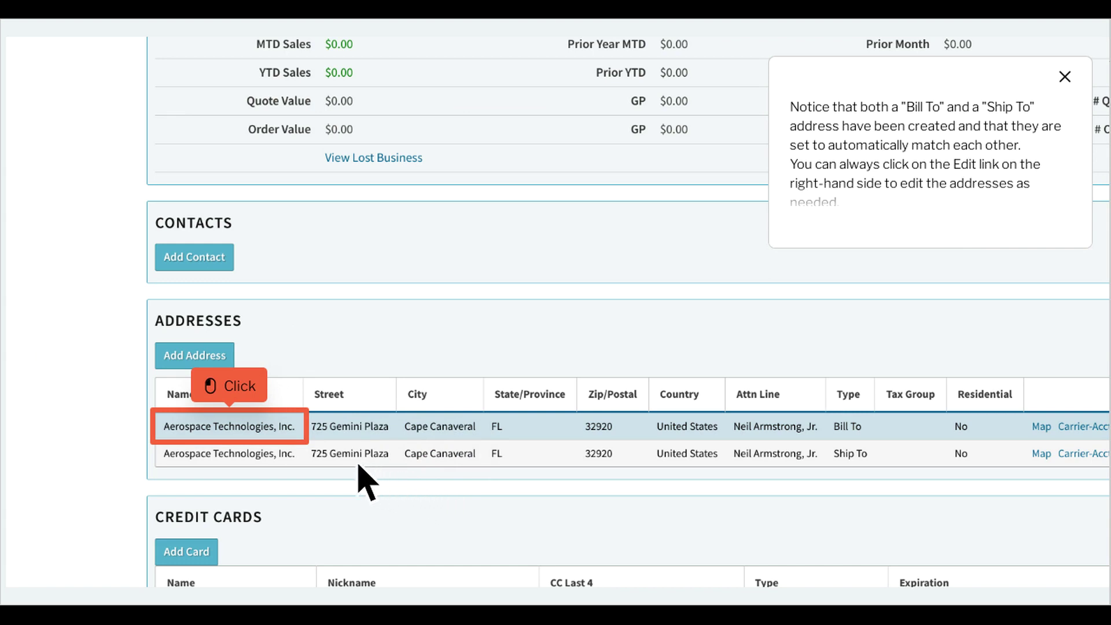
{"action": "left_click", "coordinate": [251, 437]}
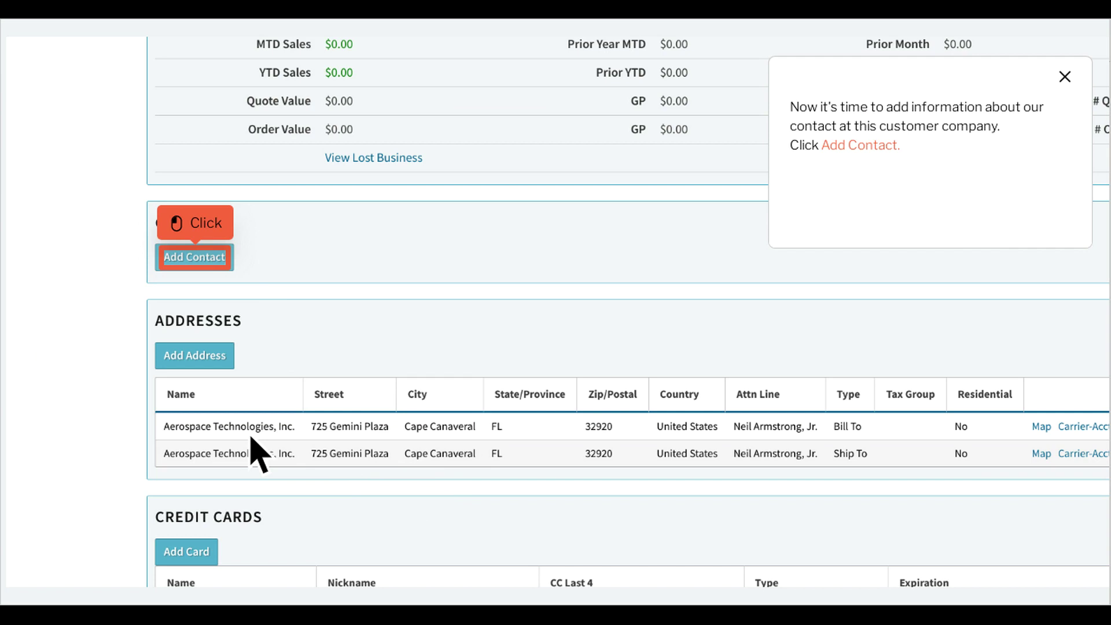
- Add a Purchasing Coordinator contact with first and last name, office phone and e-mail address
{"action": "left_click", "coordinate": [216, 268]}
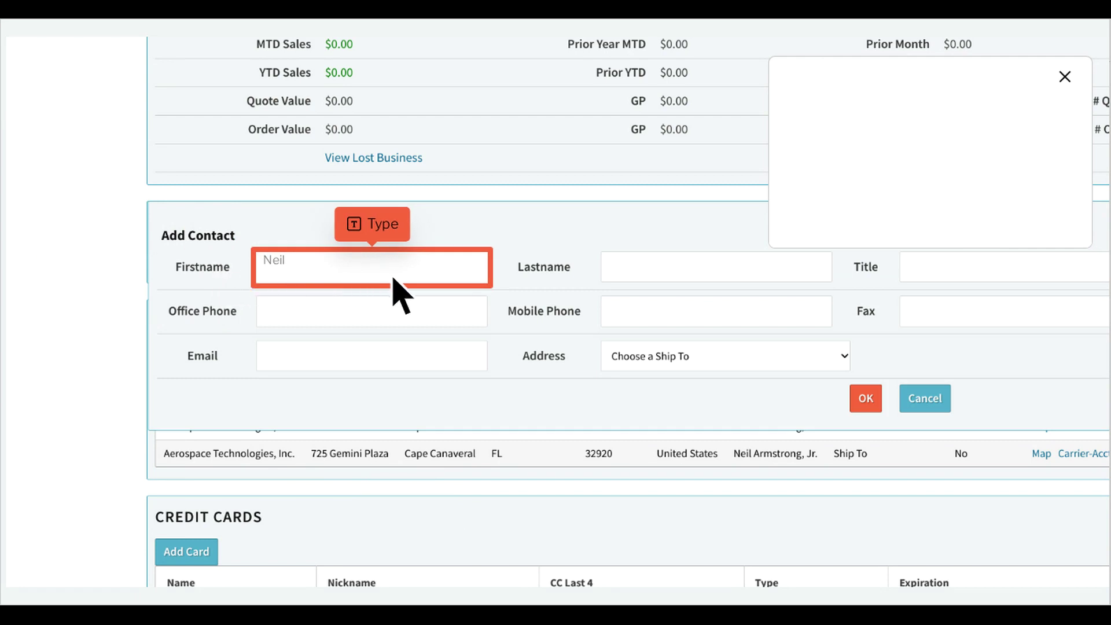
{"action": "type", "text": "Neil"}
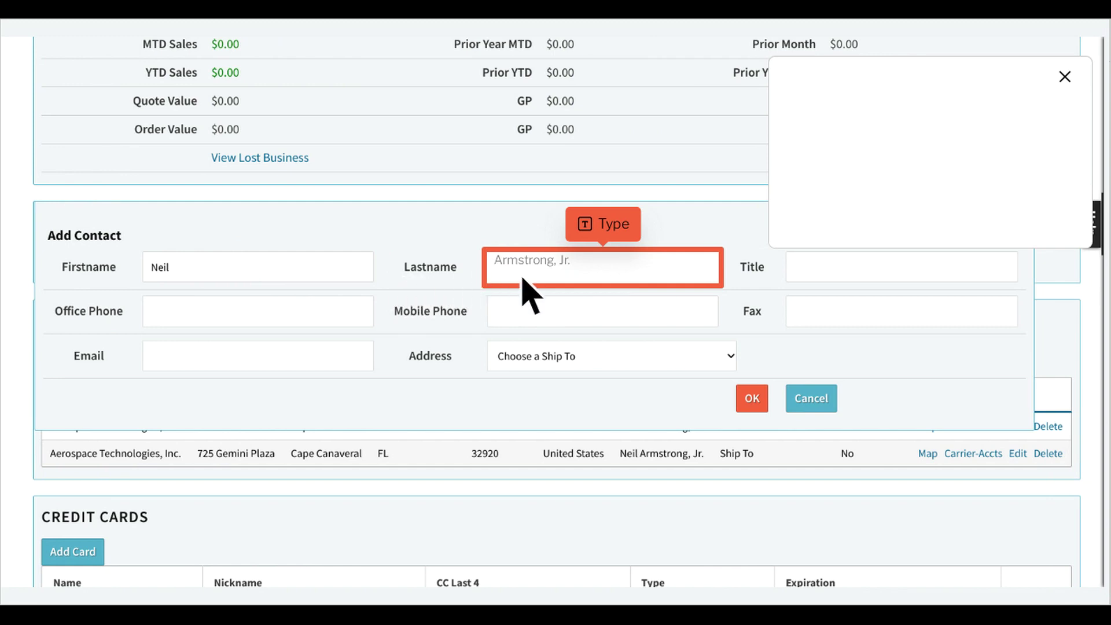
{"action": "type", "text": "Armstrong, Jr."}
{"action": "key", "text": "Tab"}
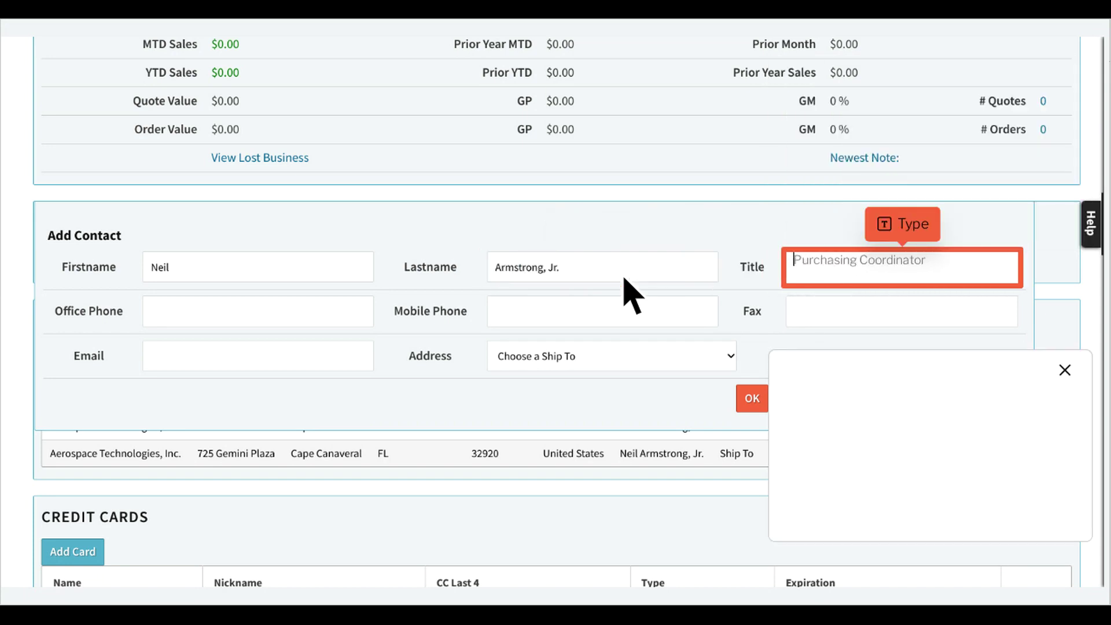
{"action": "type", "text": "Pur"}
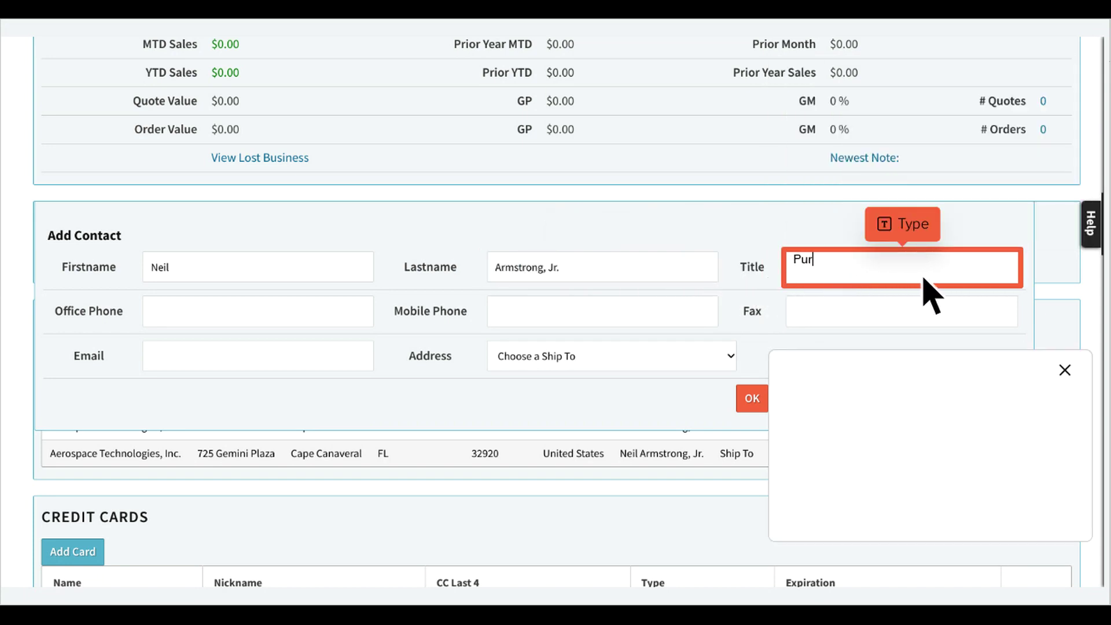
{"action": "type", "text": "chasing Coordinator"}
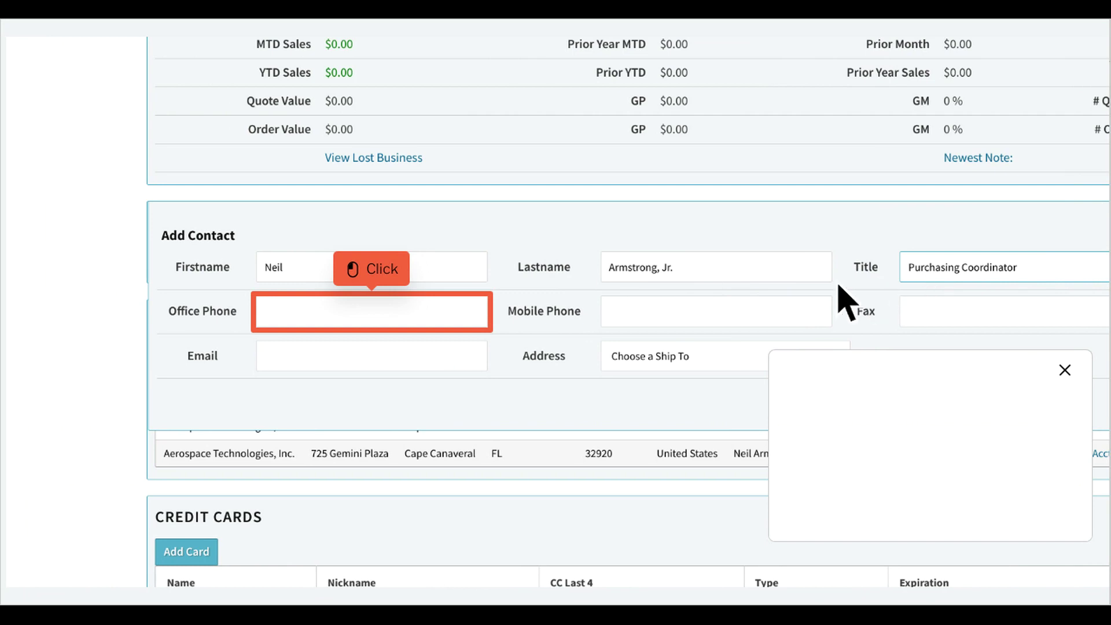
{"action": "left_click", "coordinate": [393, 324]}
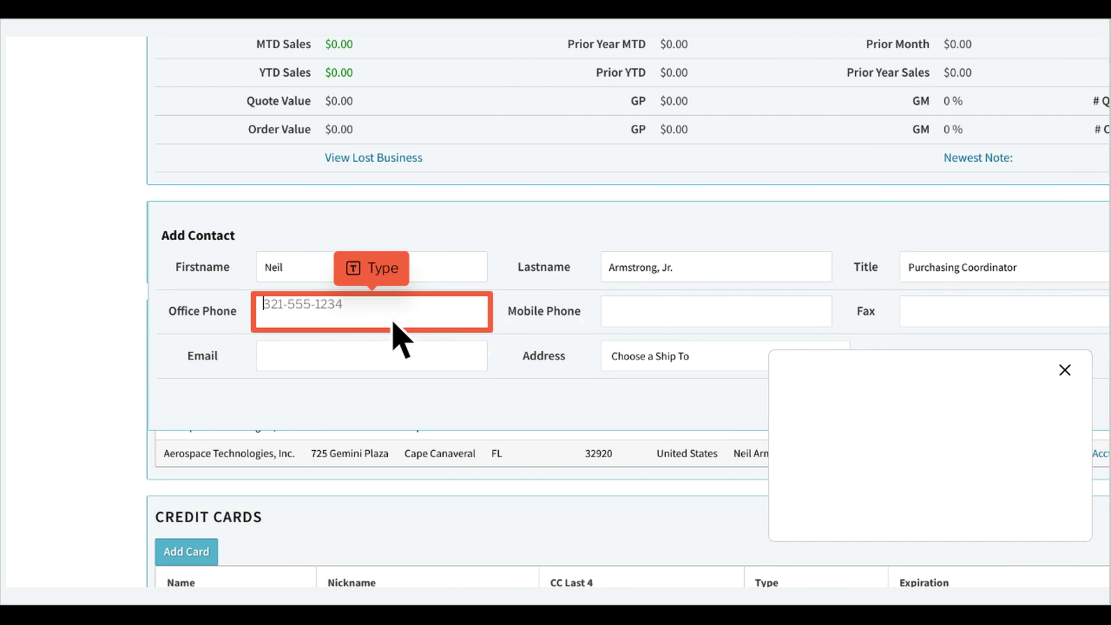
{"action": "type", "text": "321-555-1234"}
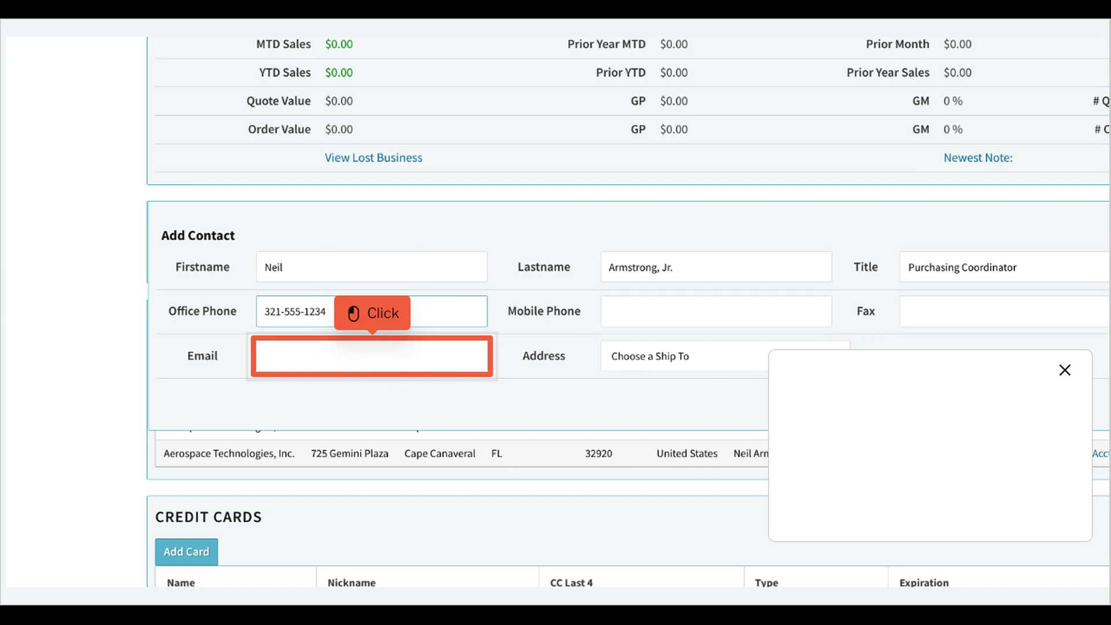
{"action": "left_click", "coordinate": [393, 368]}
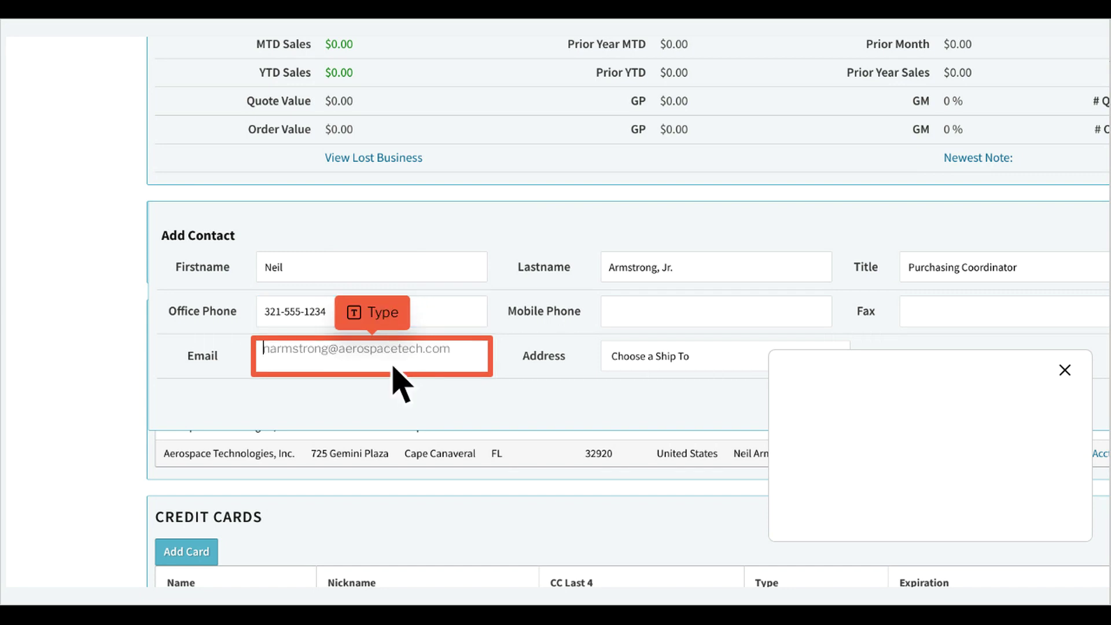
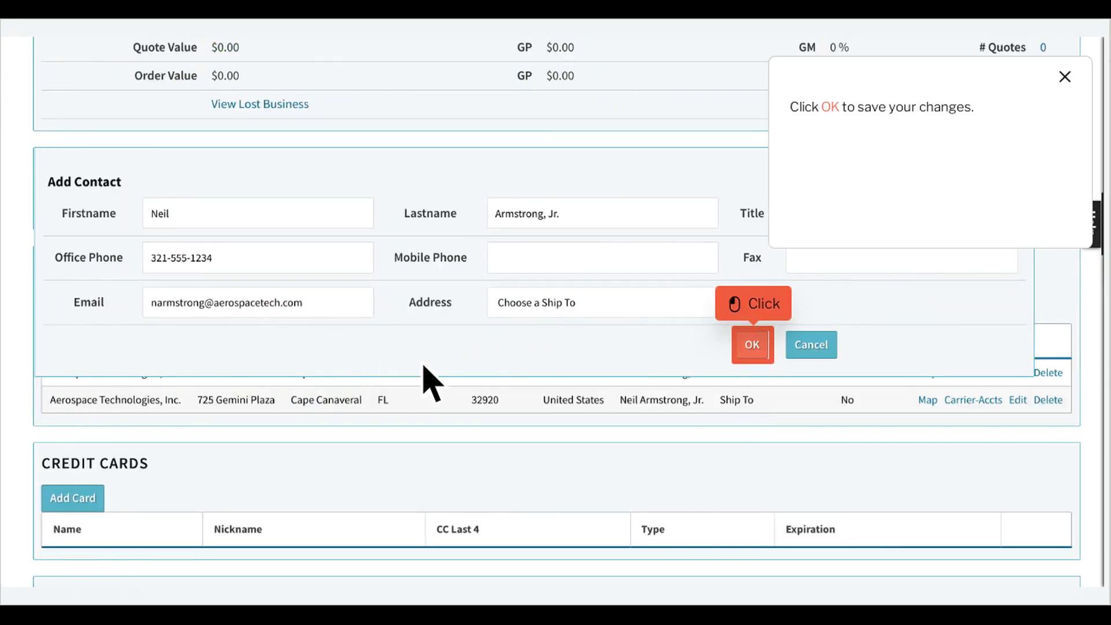
{"action": "left_click", "coordinate": [774, 354]}
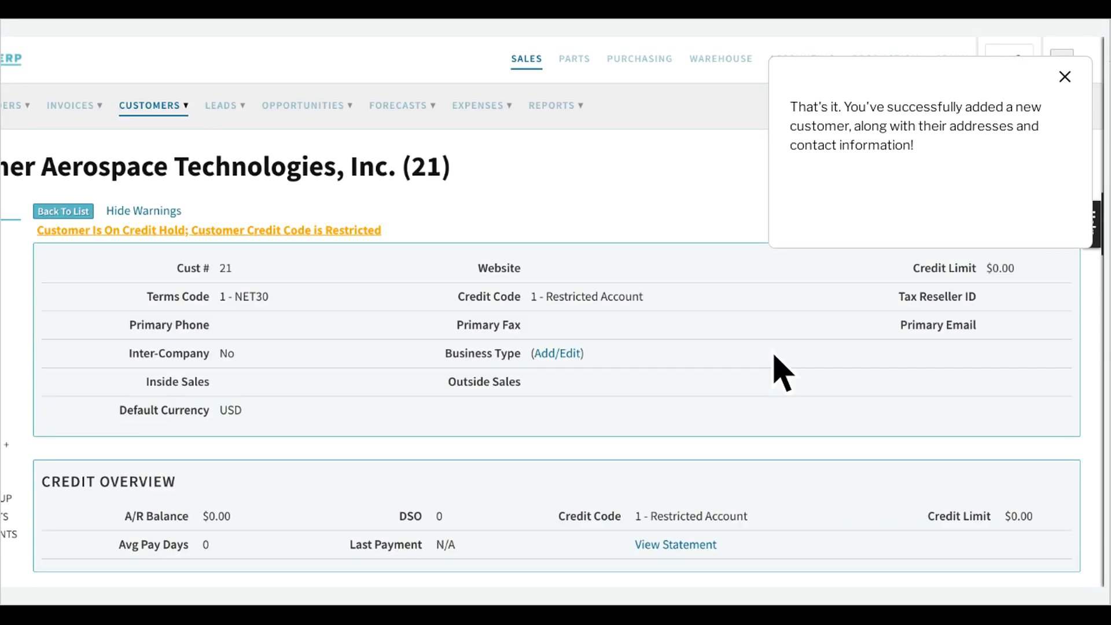